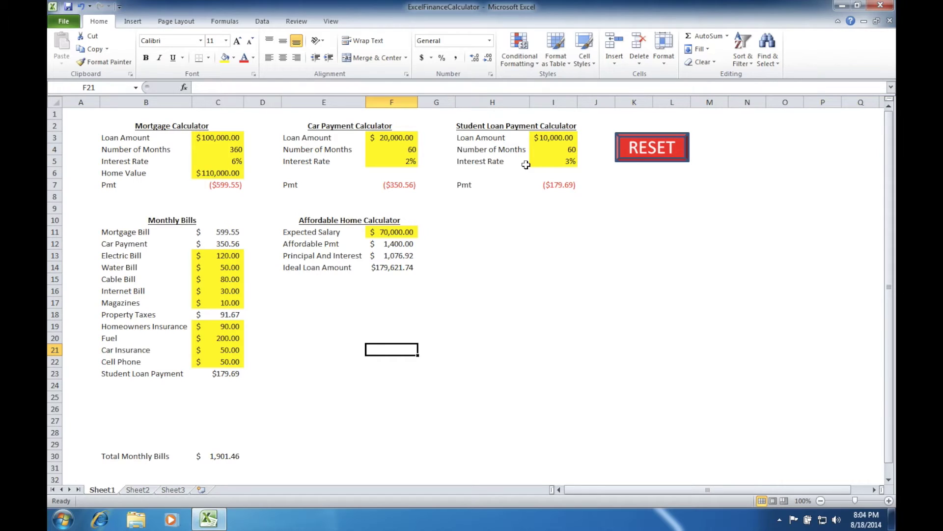
- Insert one blank row at row 8, then three more, pushing Monthly Bills down to row 14
left_click(56, 197)
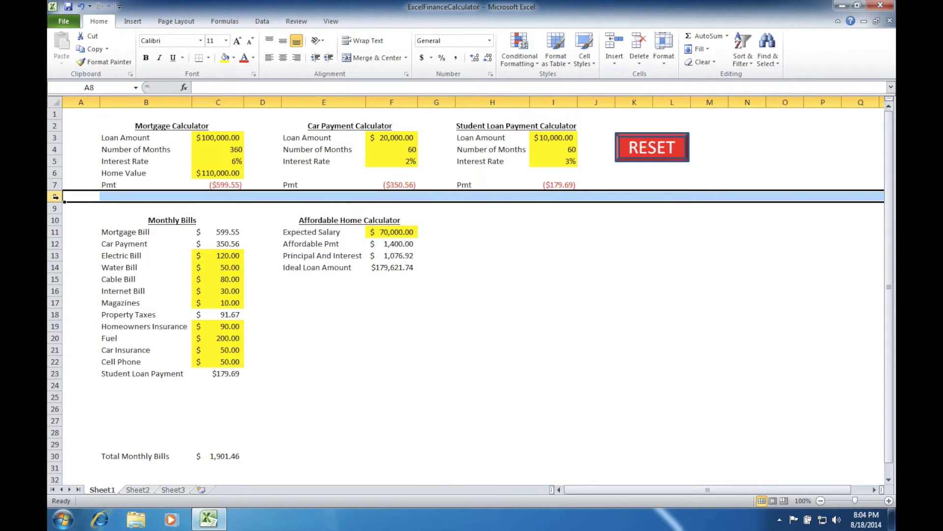
right_click(56, 196)
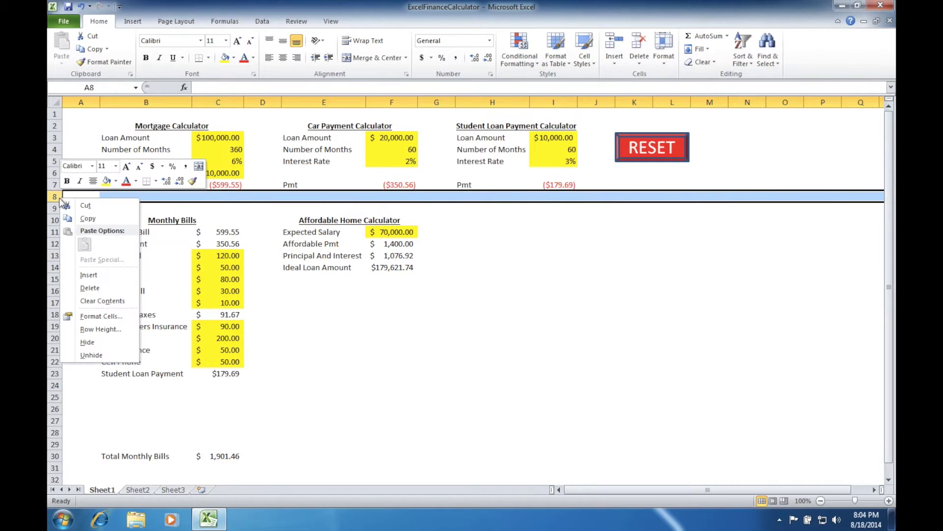
left_click(84, 277)
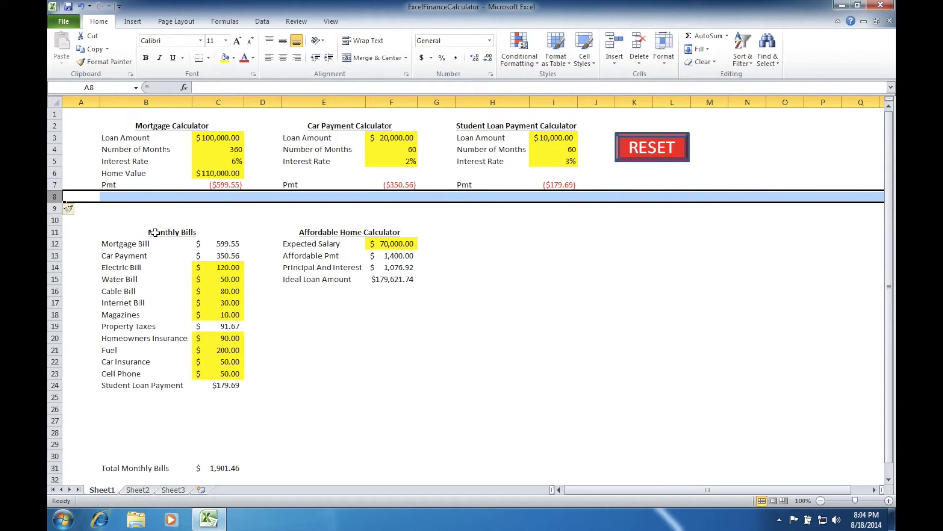
left_click(52, 197)
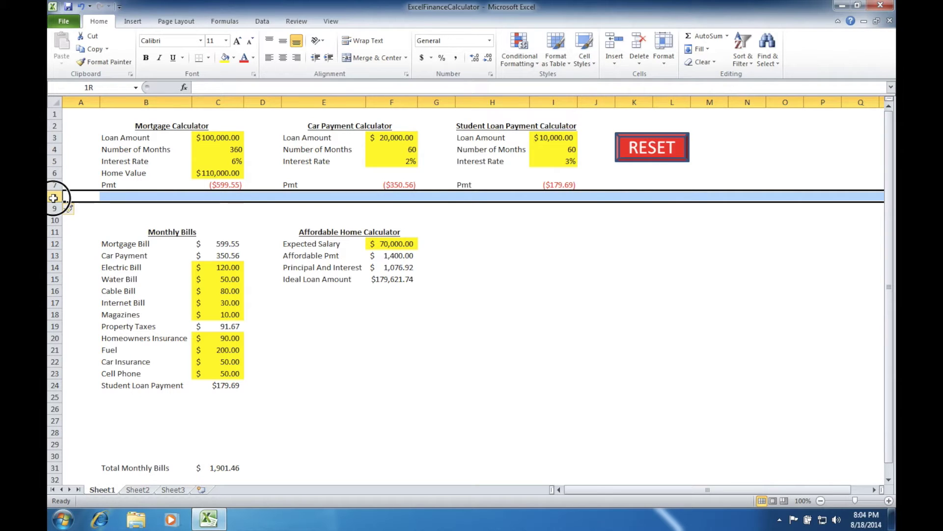
left_click_drag(53, 197, 51, 219)
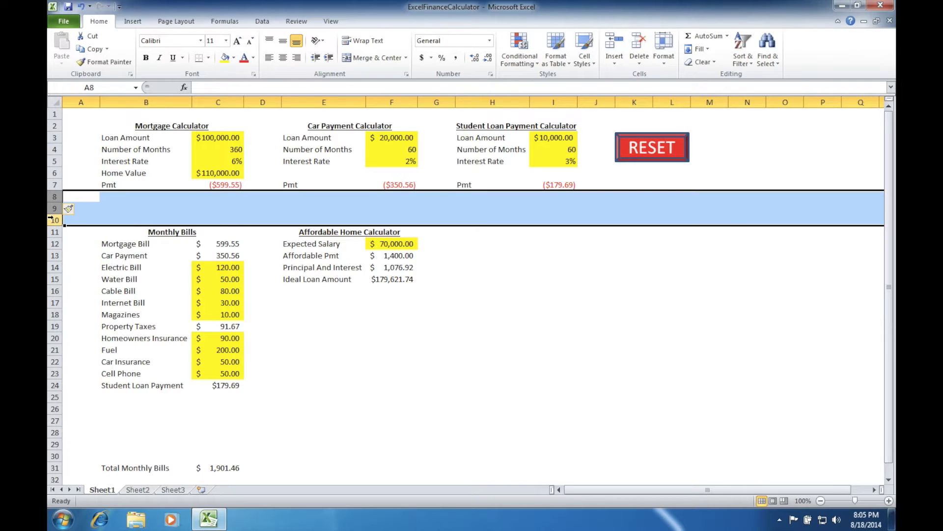
right_click(52, 220)
left_click(73, 293)
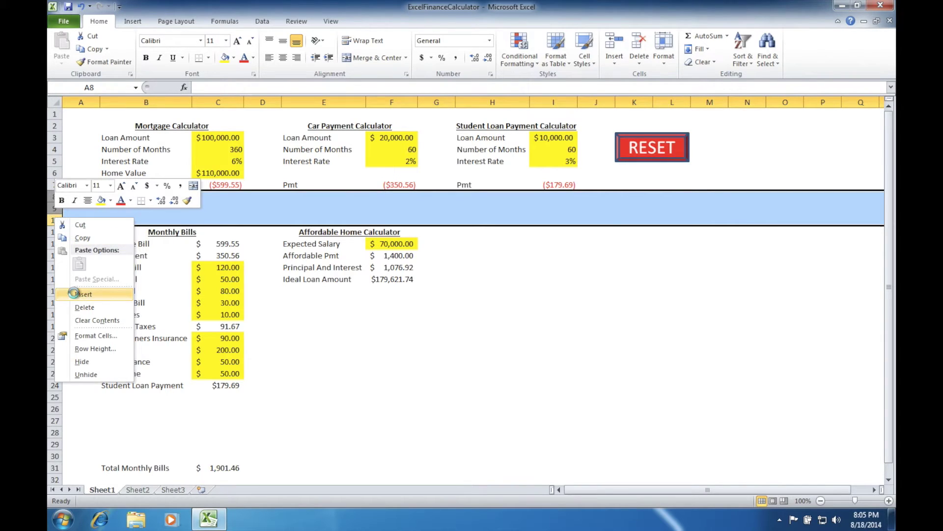
left_click(152, 244)
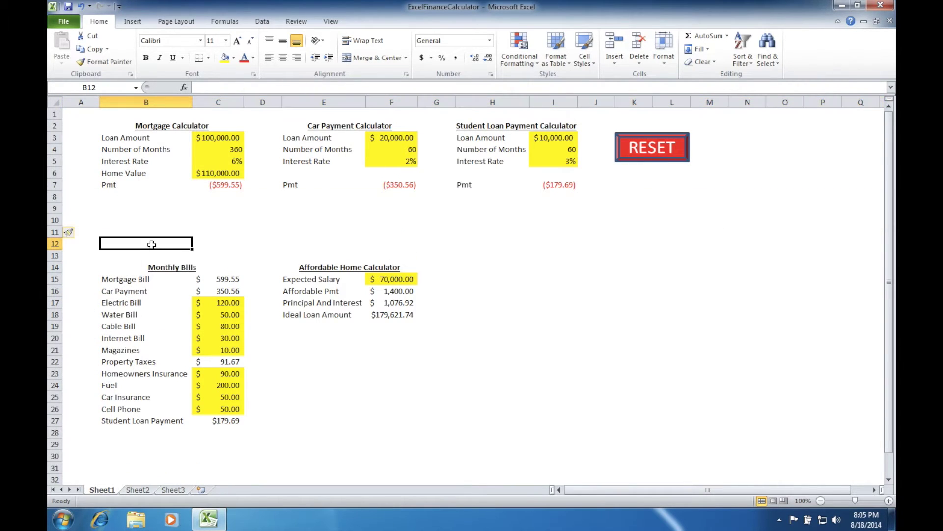
- Enter =C4*-C7 in C8 to compute the mortgage total payment of $215,838.19
left_click(219, 199)
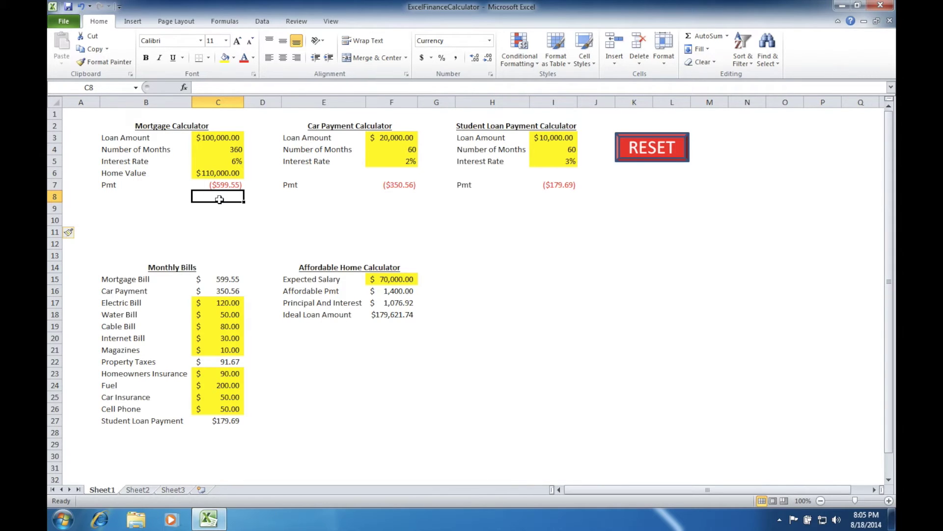
type("=")
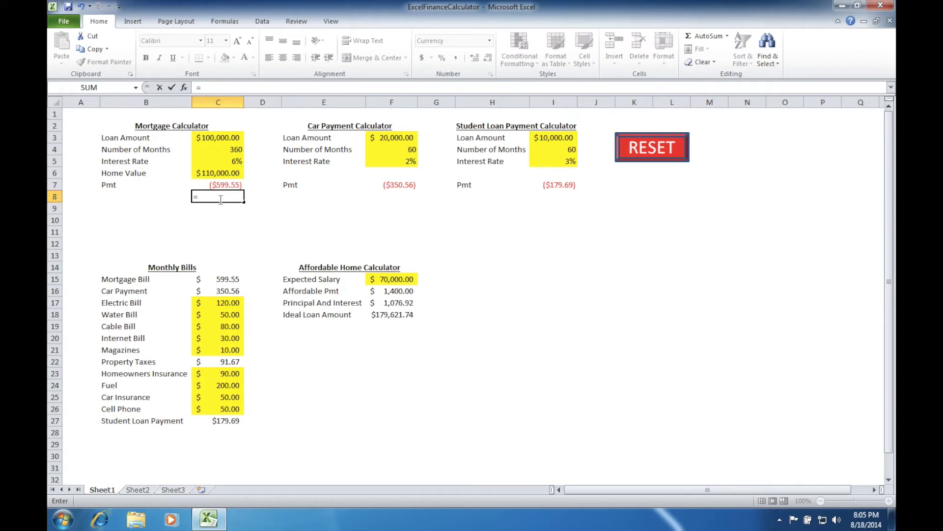
key("Up")
key("Up")
key("Up")
key("Up")
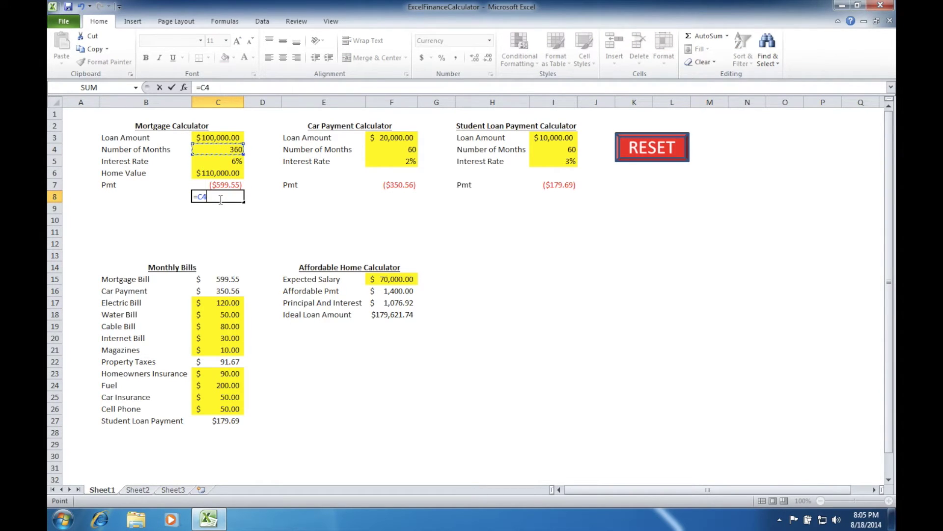
type("*")
key("Up")
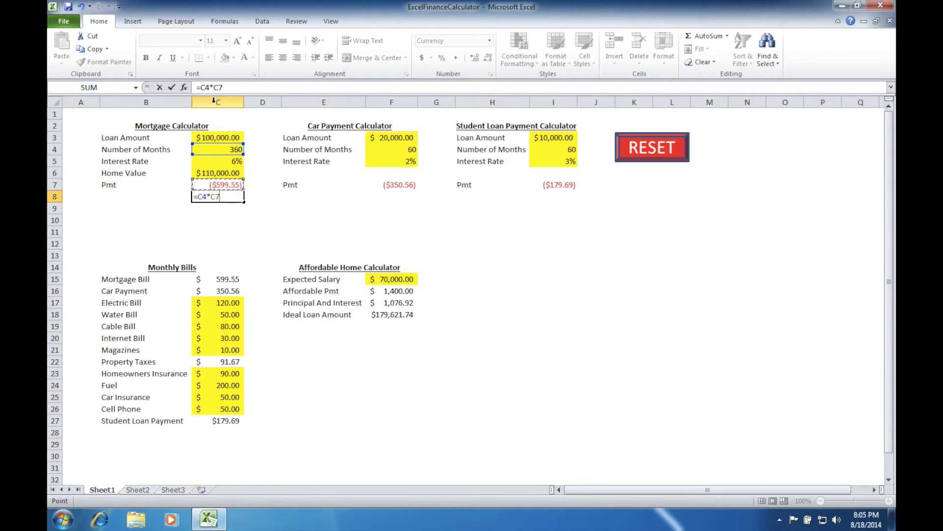
left_click(215, 87)
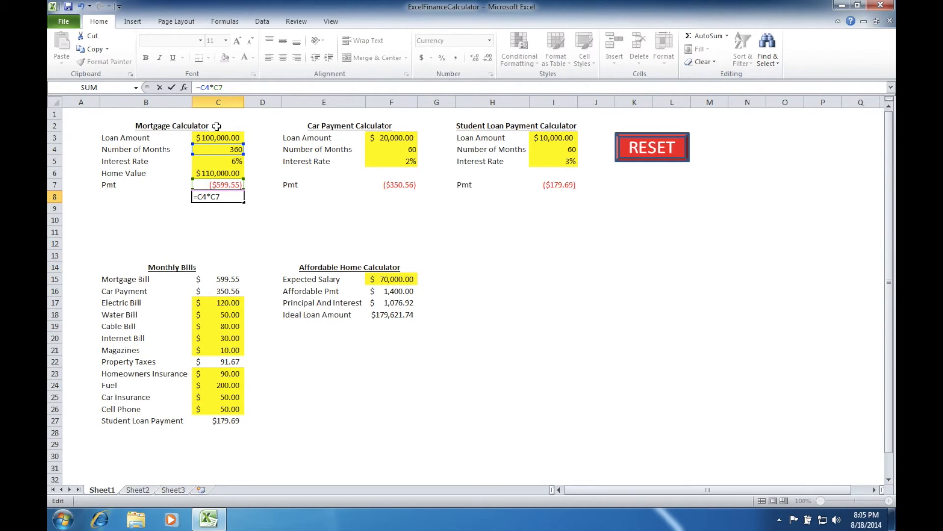
type("-")
key("Return")
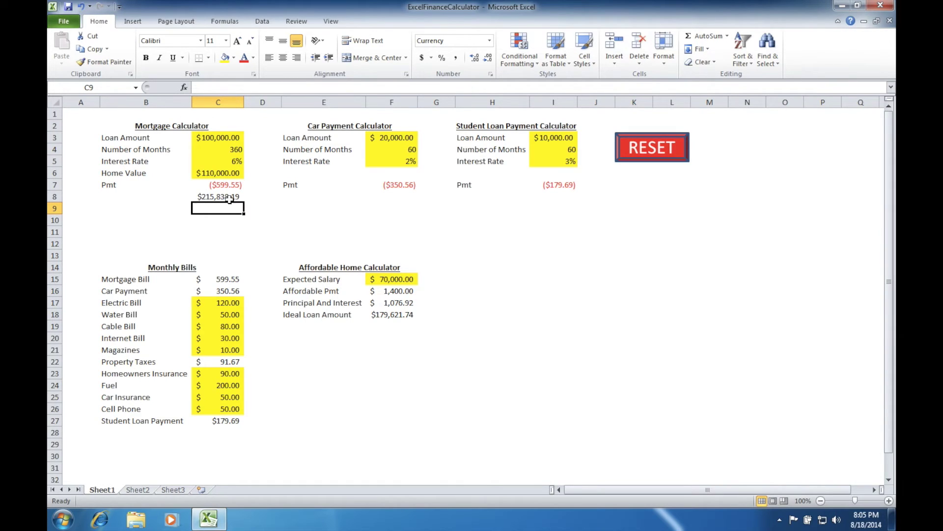
- Label cell B8 'Total Payment'
left_click(163, 199)
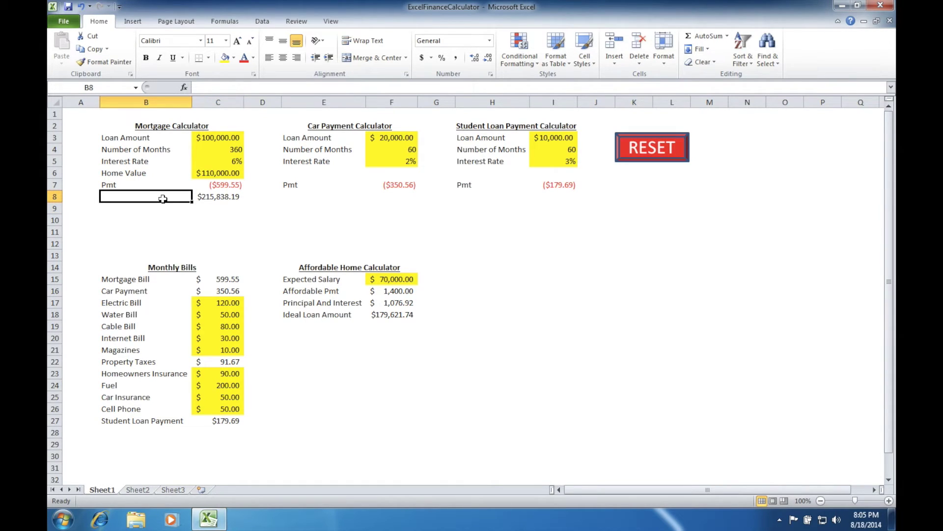
type("Total ")
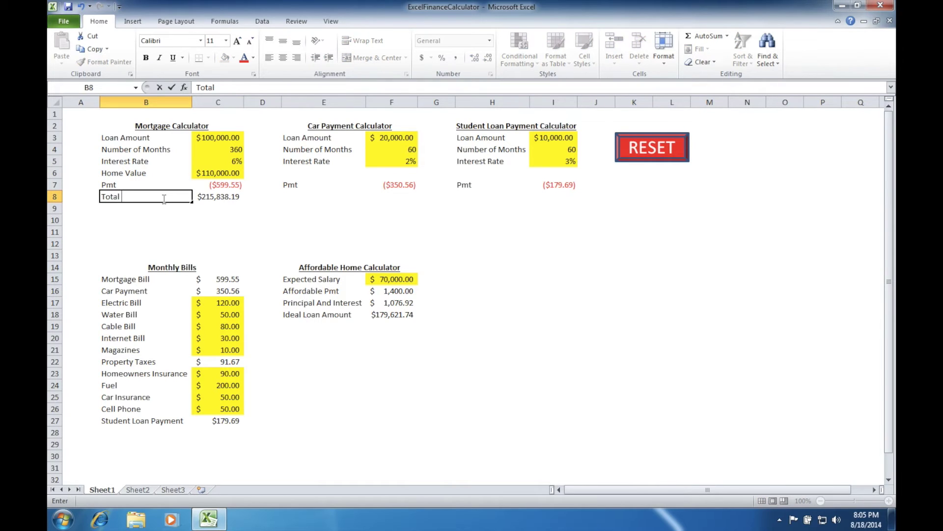
type("Payment")
key("Return")
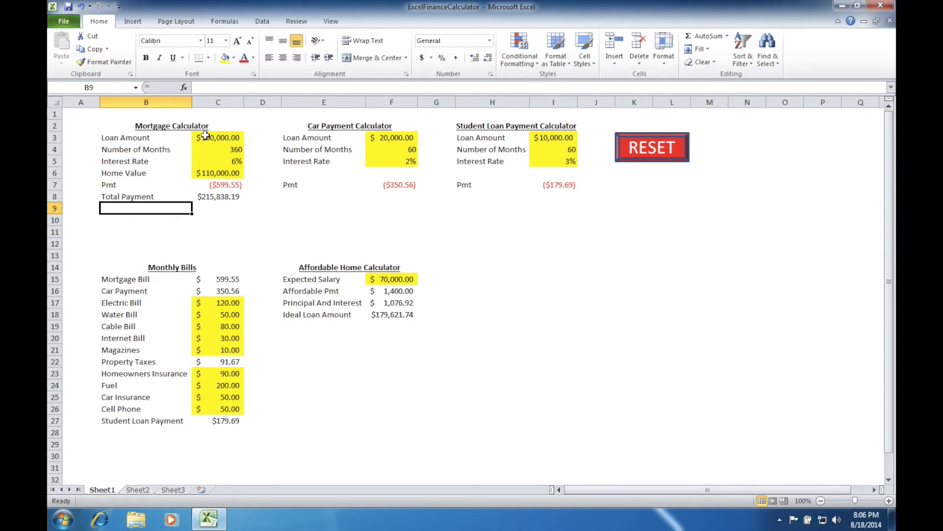
- Enter =C8-C3 in C9 to compute the mortgage total interest of $115,838.19
left_click(218, 208)
type("=")
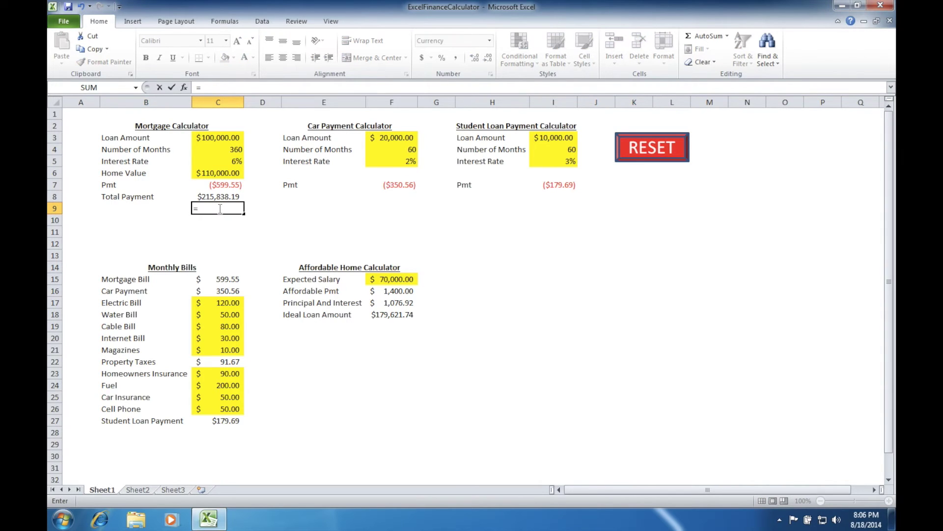
key("Up")
type("-")
key("Up")
key("Up")
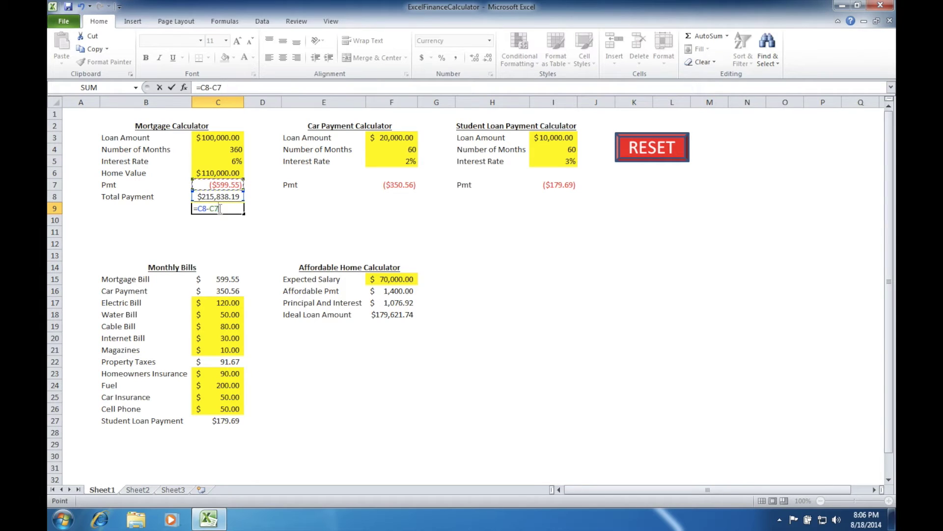
key("Up")
key("Up")
key("Up")
key("Up")
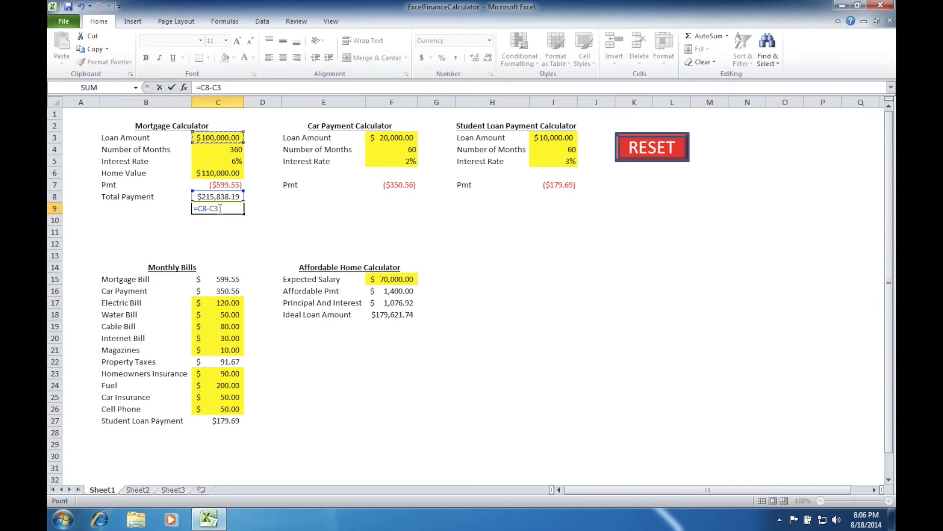
key("Return")
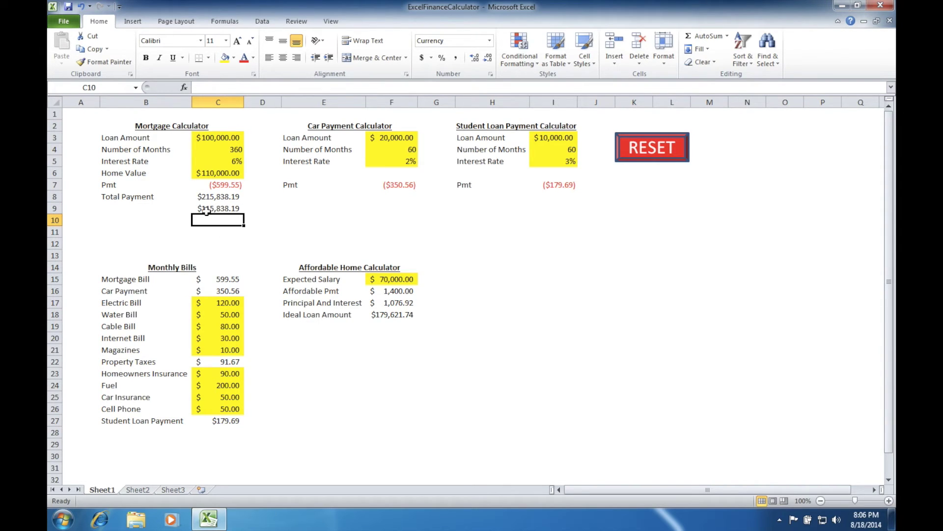
- Label cell B9 'Total Interest' and verify the C9 formula
left_click(129, 212)
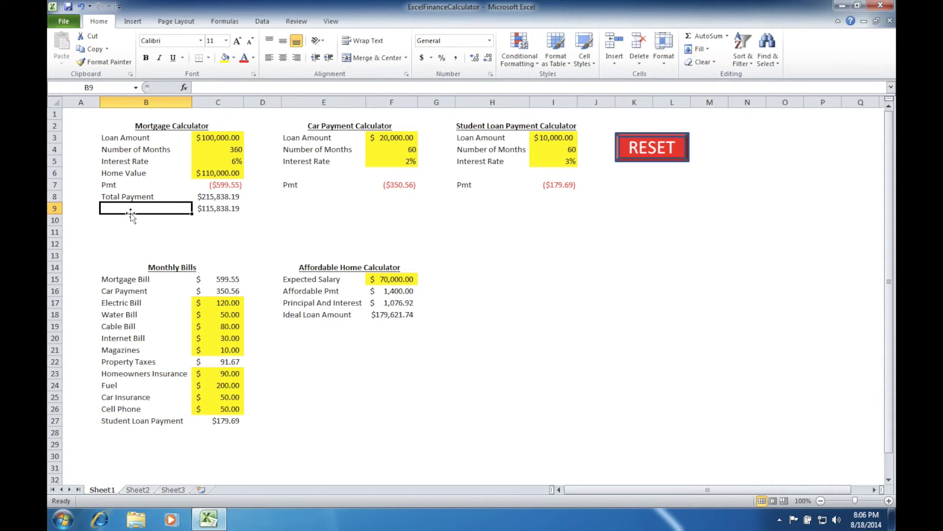
type("Total Intees")
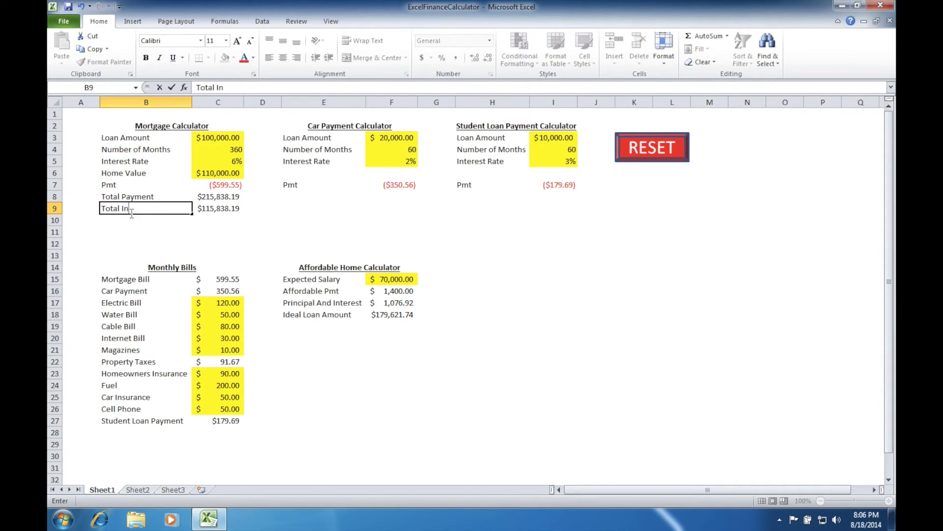
key("BackSpace")
key("BackSpace")
type("rest")
key("Return")
left_click(229, 211)
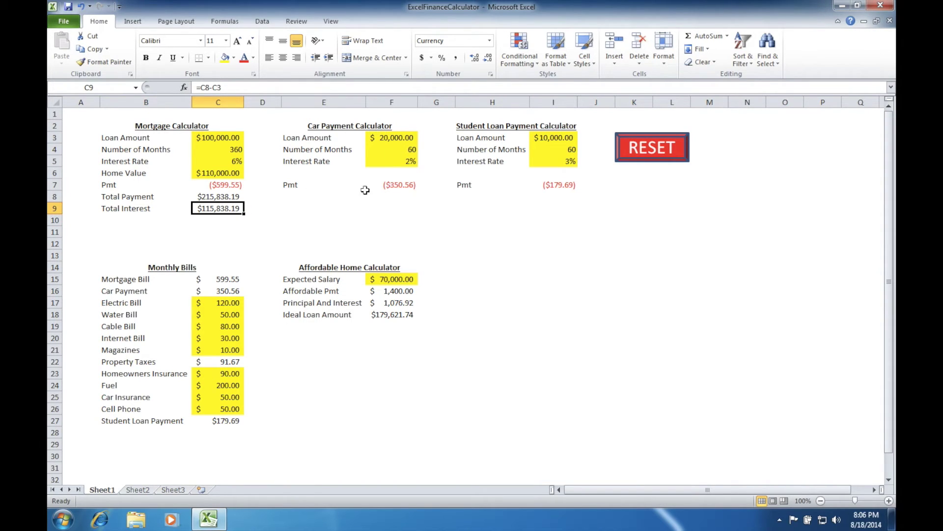
left_click(402, 197)
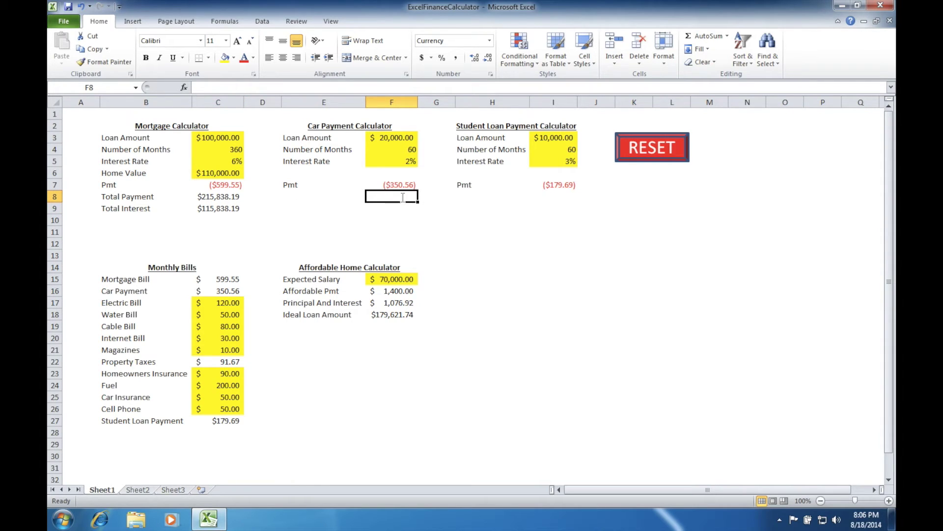
- Enter =F4*-F7 in F8 to compute the car total payment of $21,033.31
type("=")
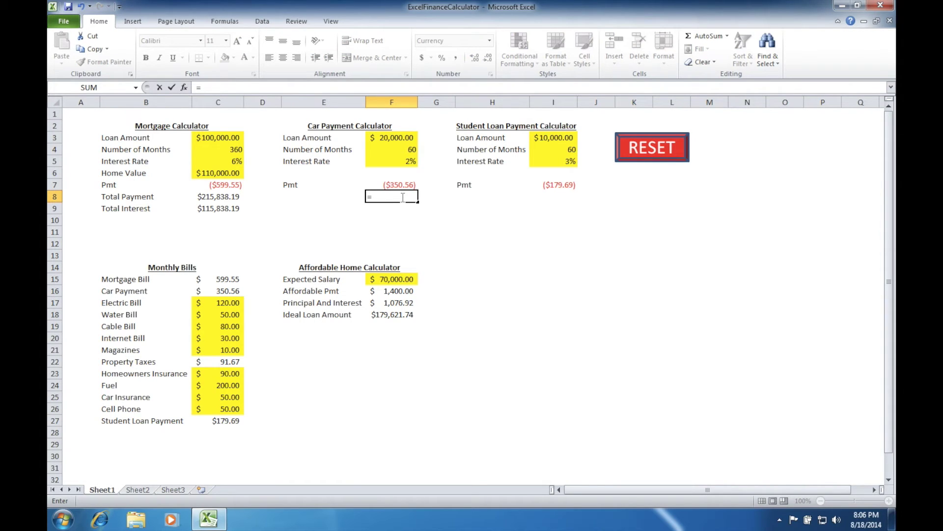
key("Up")
key("Up")
key("Up")
key("Up")
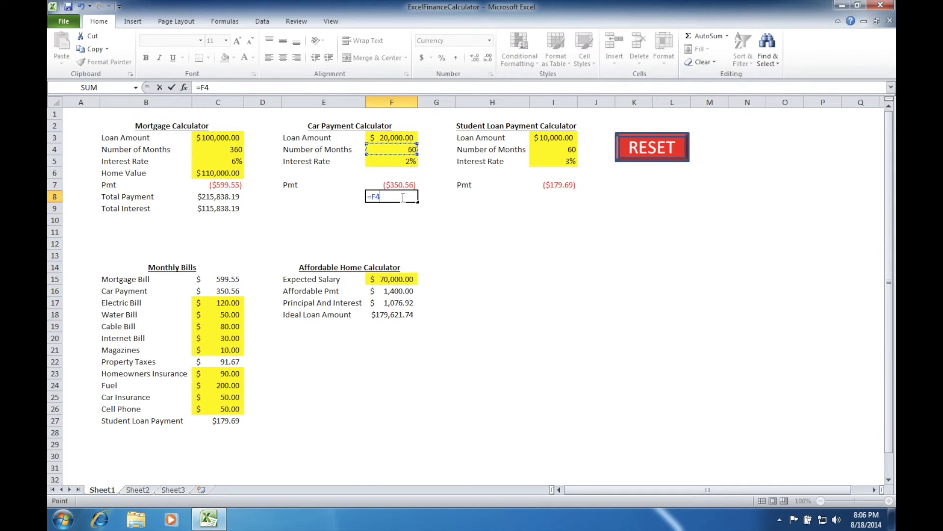
type("*")
key("Up")
left_click(214, 87)
type("-")
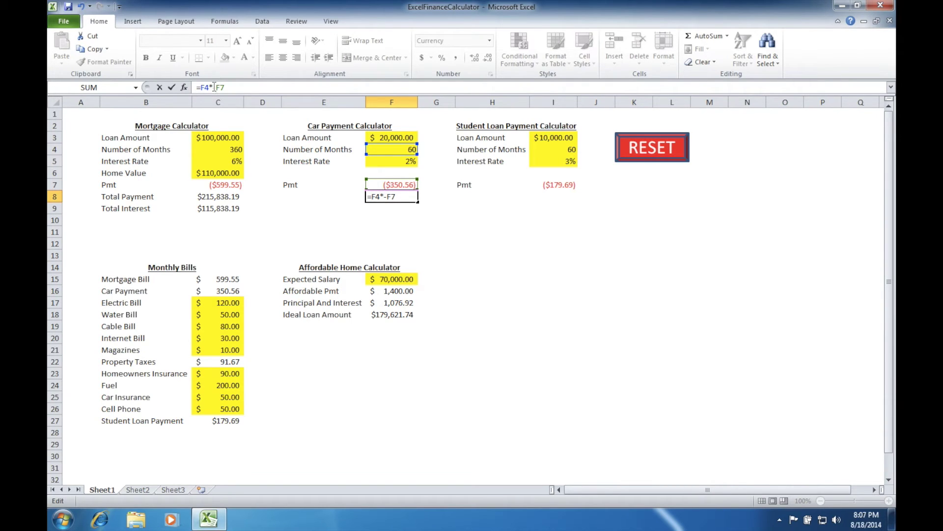
key("Return")
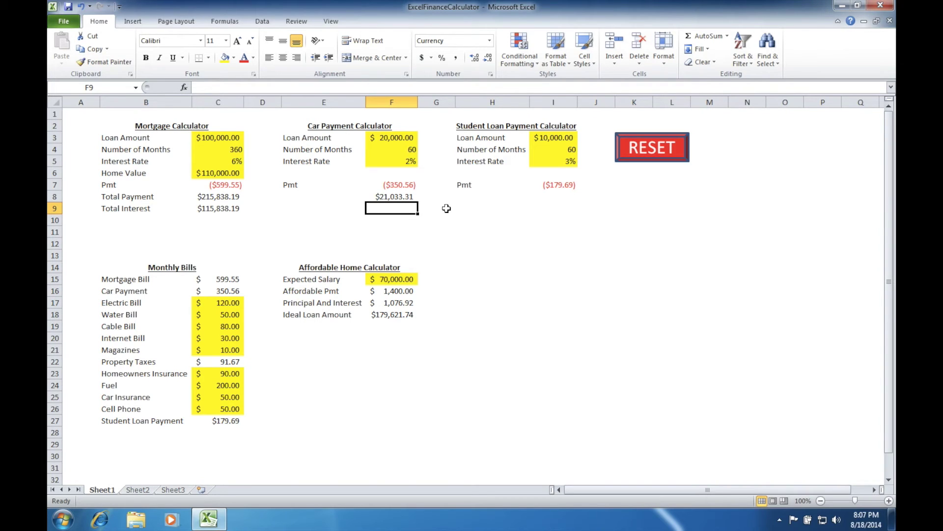
left_click(318, 199)
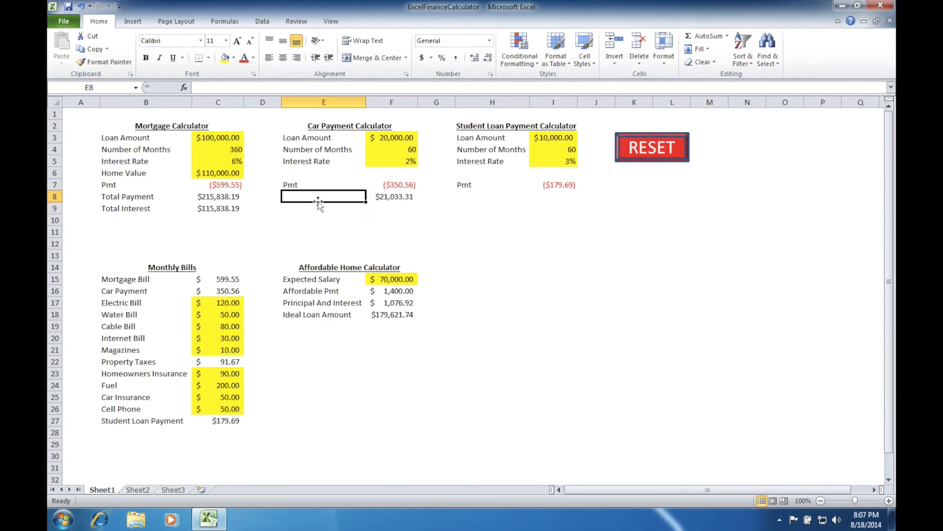
- Label E8 'Total Payment' and E9 'Total Interest' in the car calculator
type("Total ")
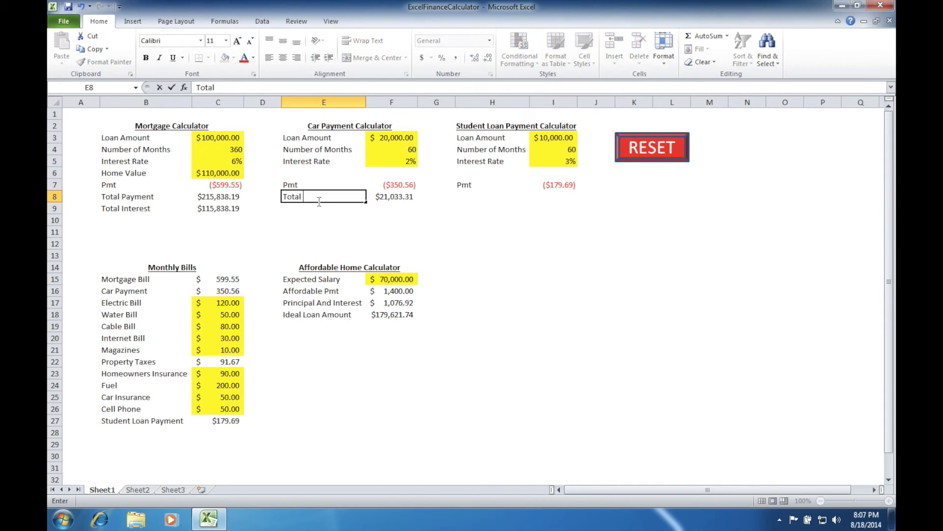
type("Payment")
key("Return")
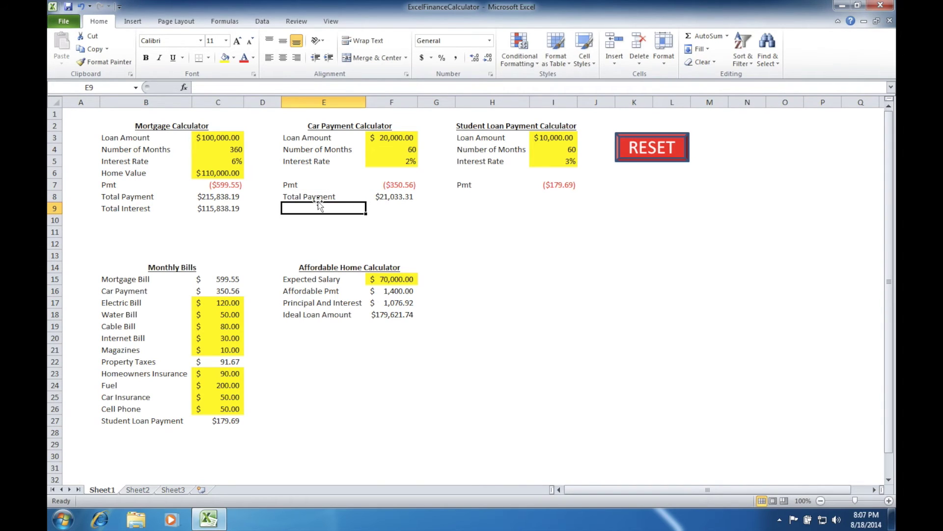
type("Total ")
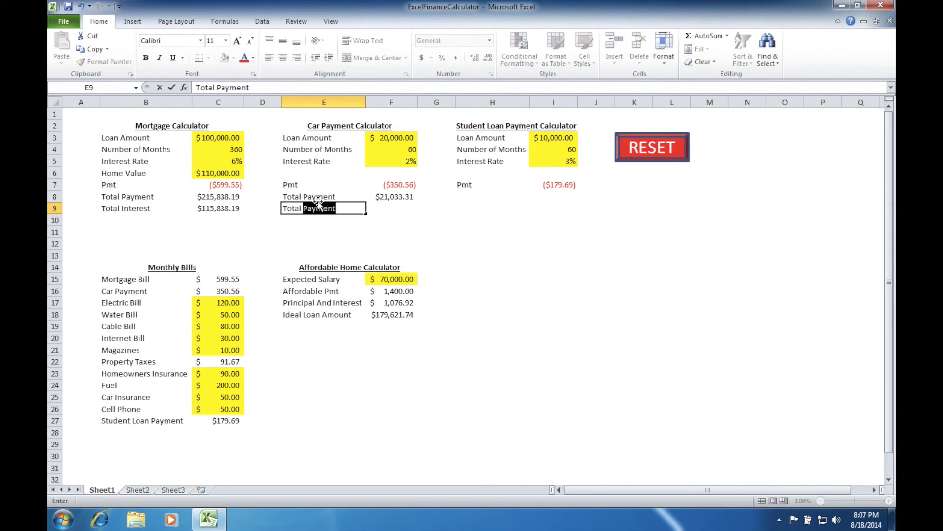
type("Interest")
key("Return")
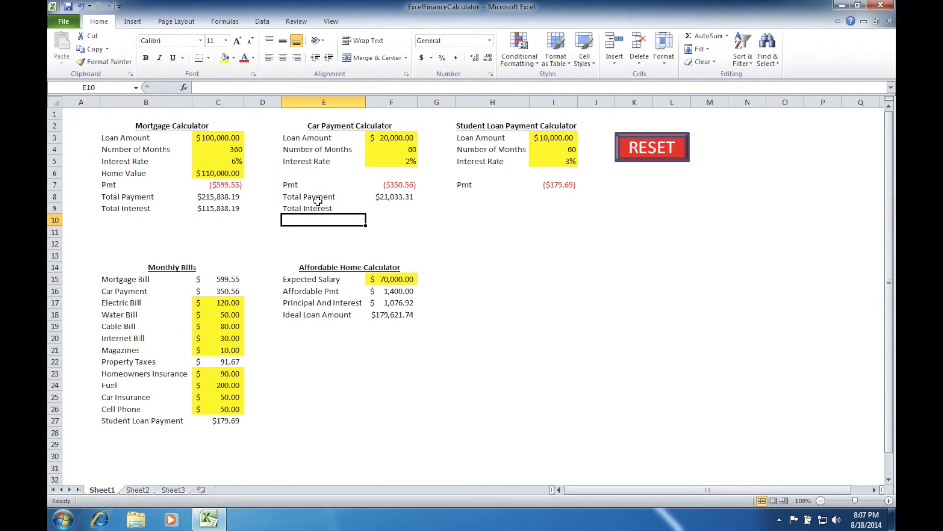
- Enter =F8-F3 in F9 to compute the car total interest of $1,033.31
left_click(394, 208)
type("=")
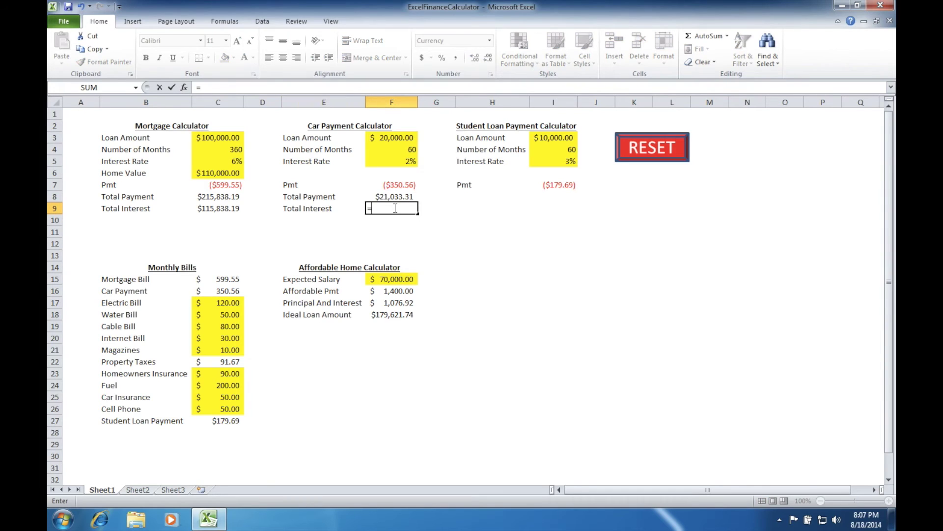
type("F8-F7")
key("Up")
key("Up")
key("Up")
key("Up")
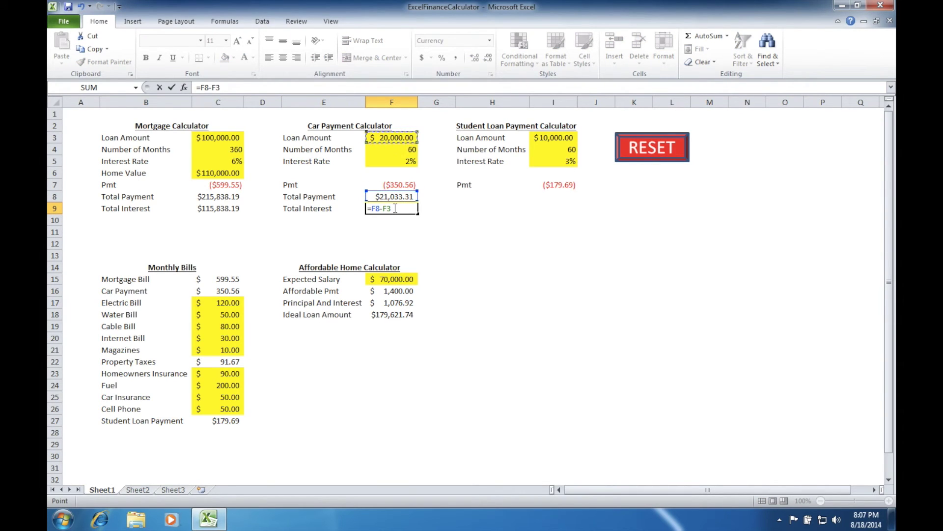
key("Return")
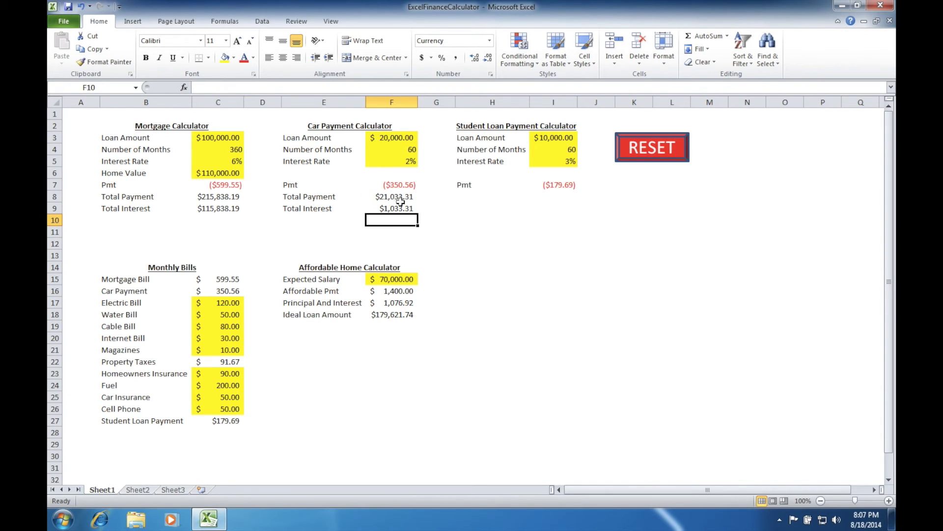
- Change the car loan amount in F3 to 22,000 and the interest rate in F5 to 5%
left_click(406, 139)
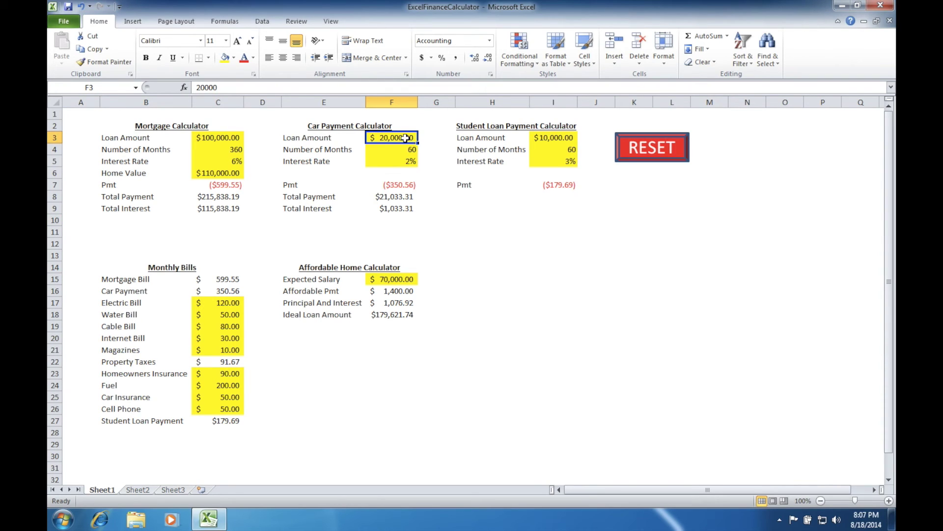
type("22")
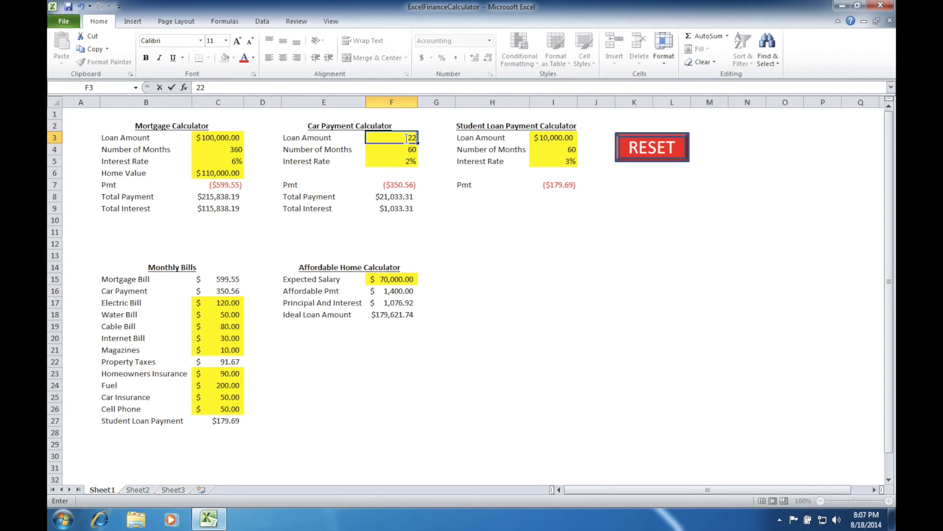
type(",000")
key("Return")
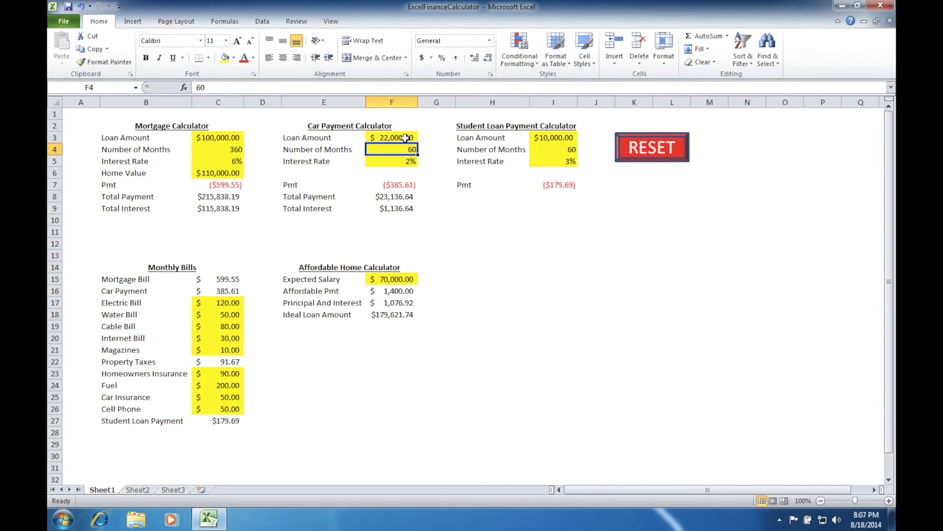
key("Return")
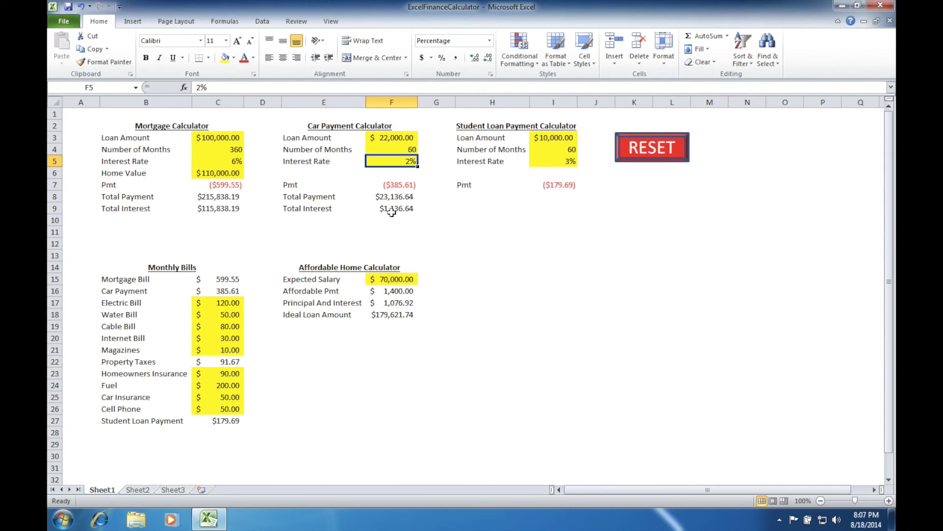
type("5")
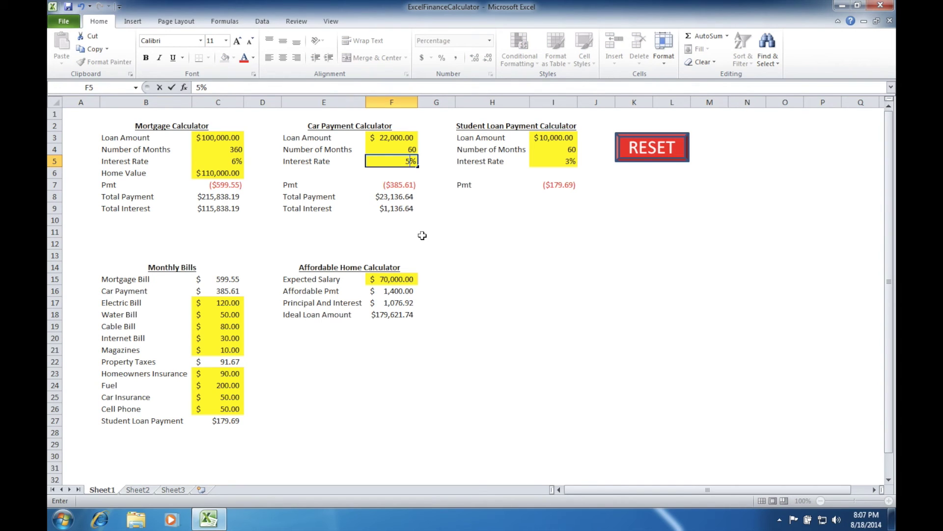
key("Return")
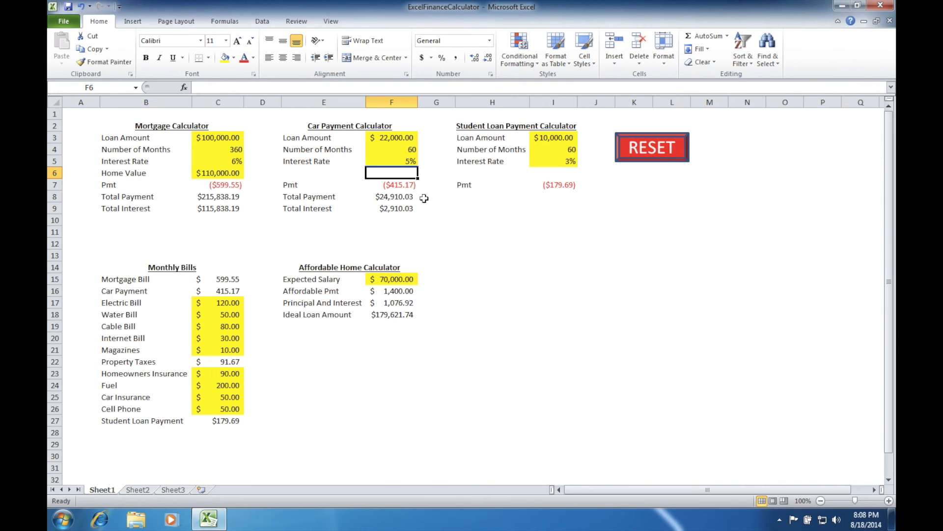
left_click(550, 200)
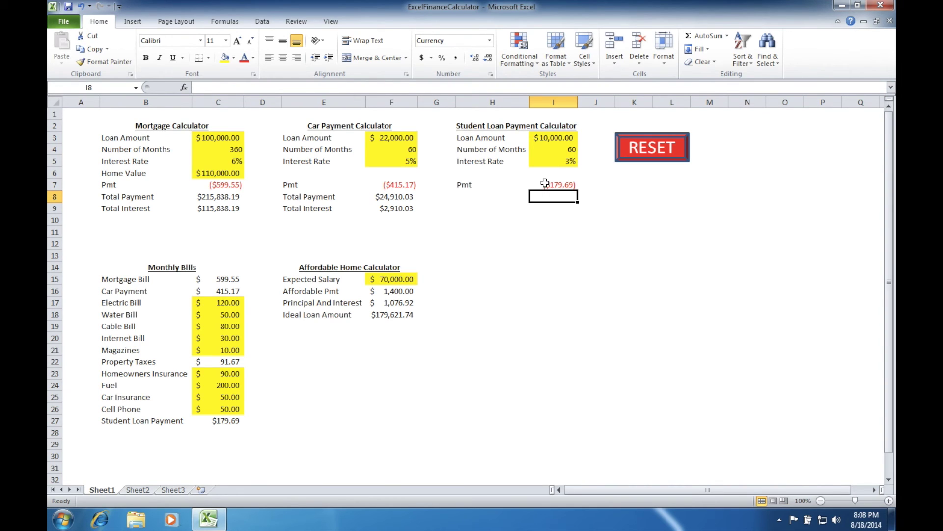
- Label H8 'Total Payment' and H9 'Total Interest' in the student loan calculator
key("Left")
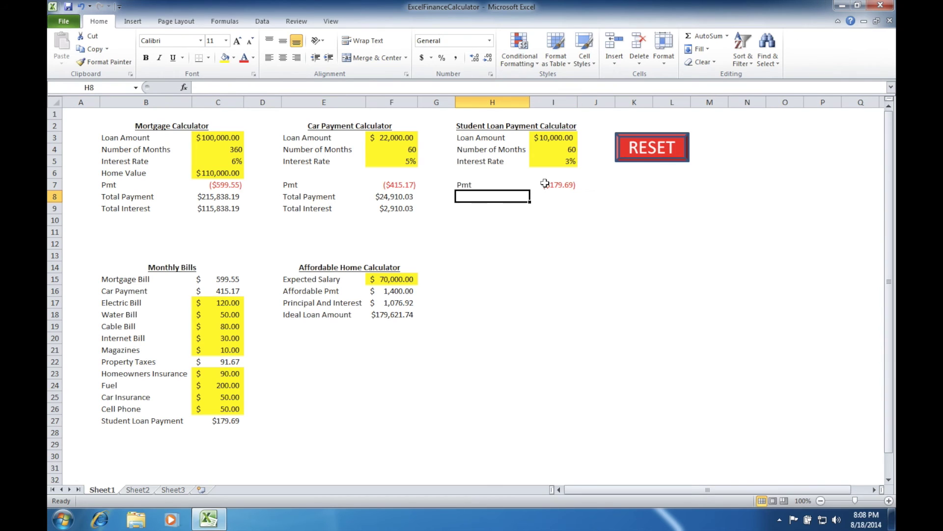
type("Total ")
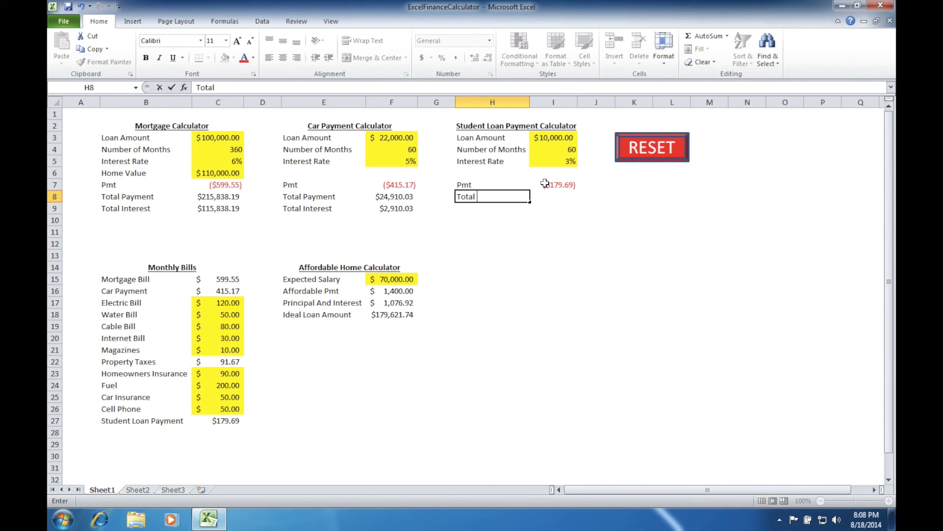
type("Payment")
key("Return")
type("Total ")
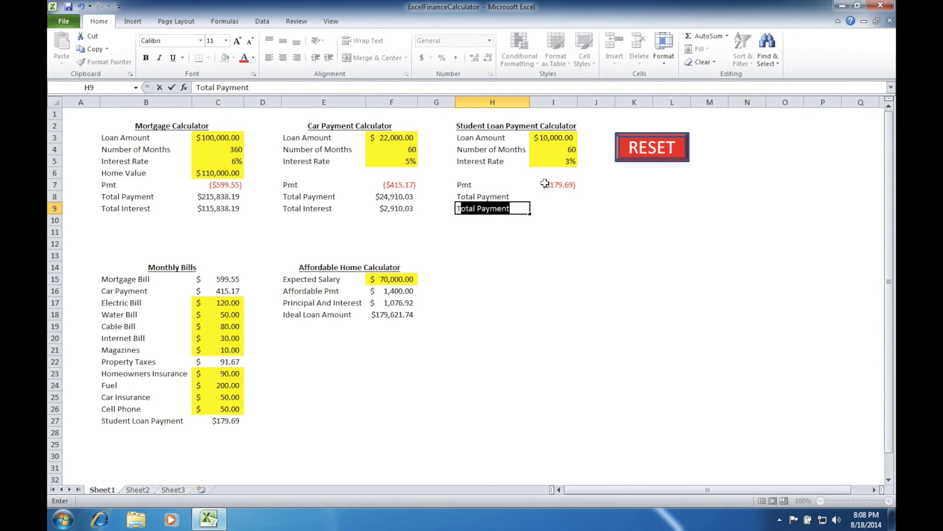
type("Interest")
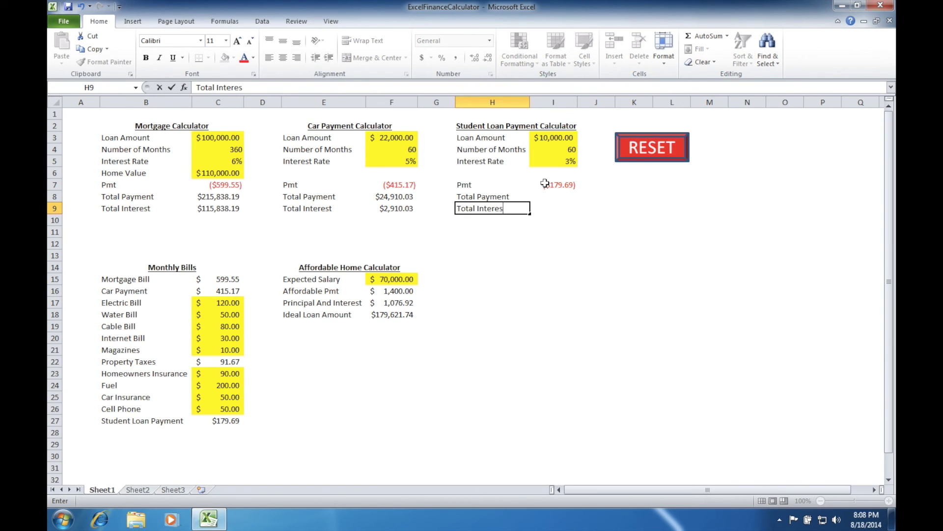
key("Return")
- Enter =I4*-I7 in I8 for the student loan total payment of $10,781.21
key("Up")
key("Up")
key("Right")
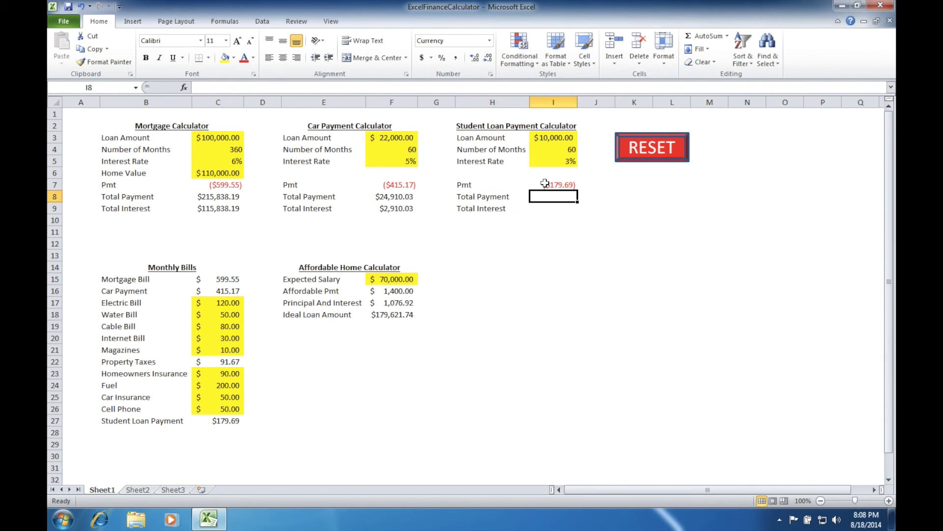
type("=")
key("Up")
key("Up")
key("Up")
key("Up")
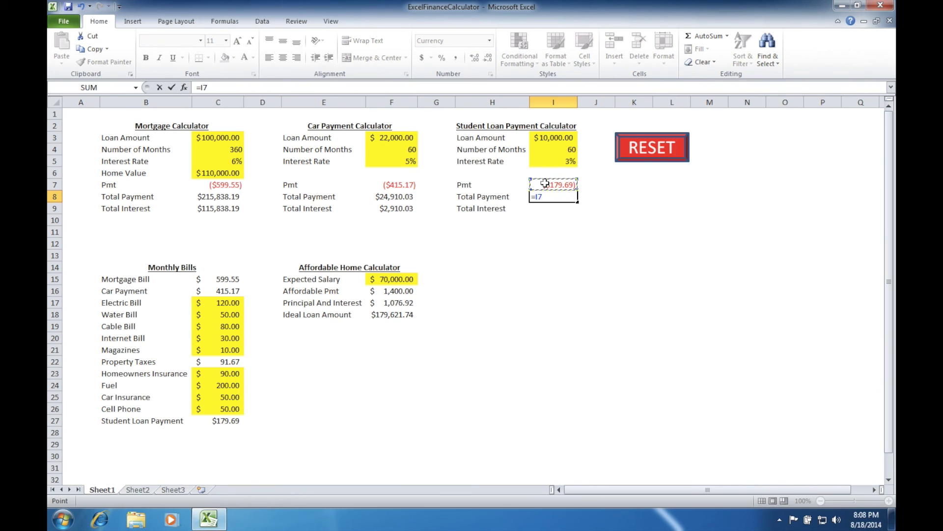
type("*")
key("Up")
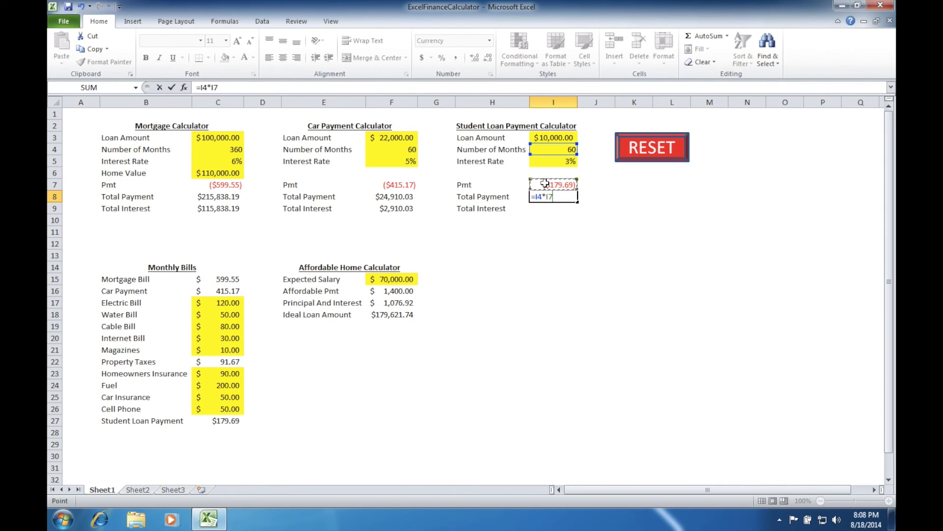
type("-")
key("BackSpace")
key("BackSpace")
key("BackSpace")
type("-")
left_click(558, 185)
key("Return")
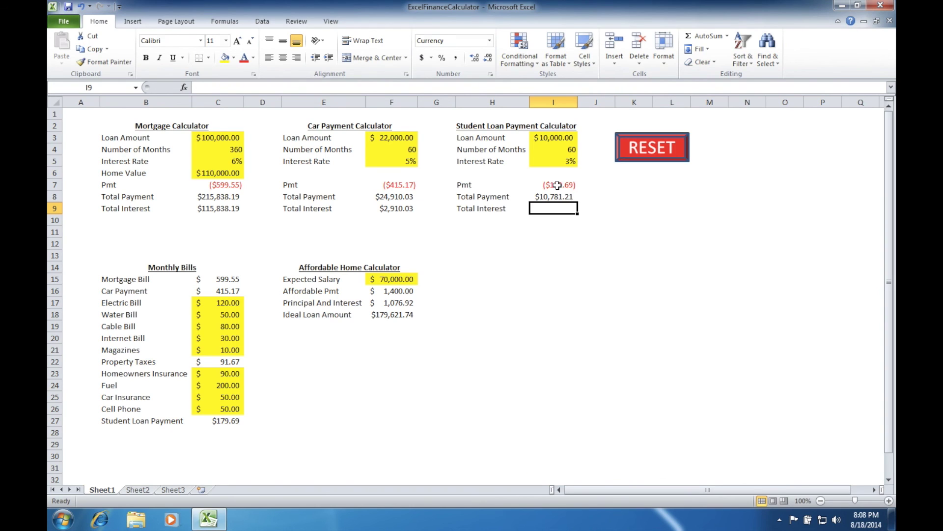
- Enter =I8-I3 in I9 for the student loan total interest of $781.21
type("=")
key("Up")
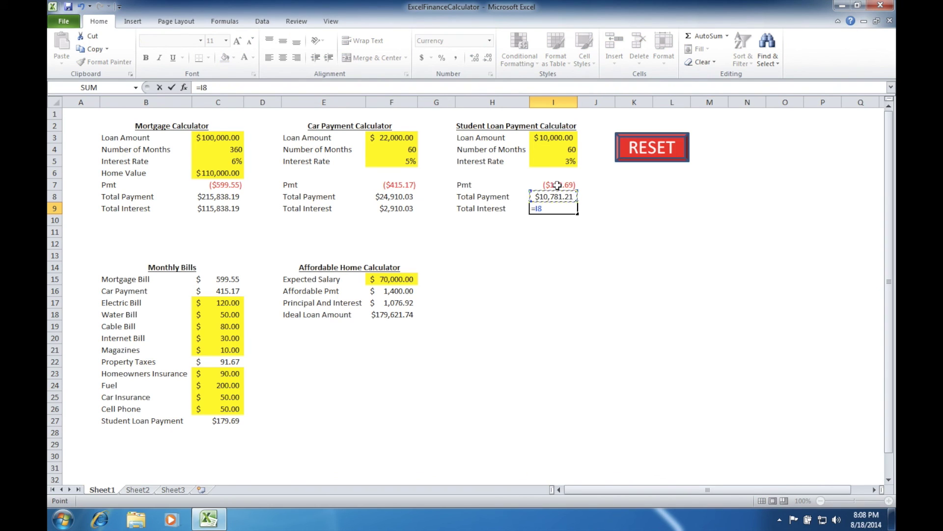
type("-")
key("Up")
key("Up")
key("Up")
key("Up")
key("Up")
key("Up")
key("Return")
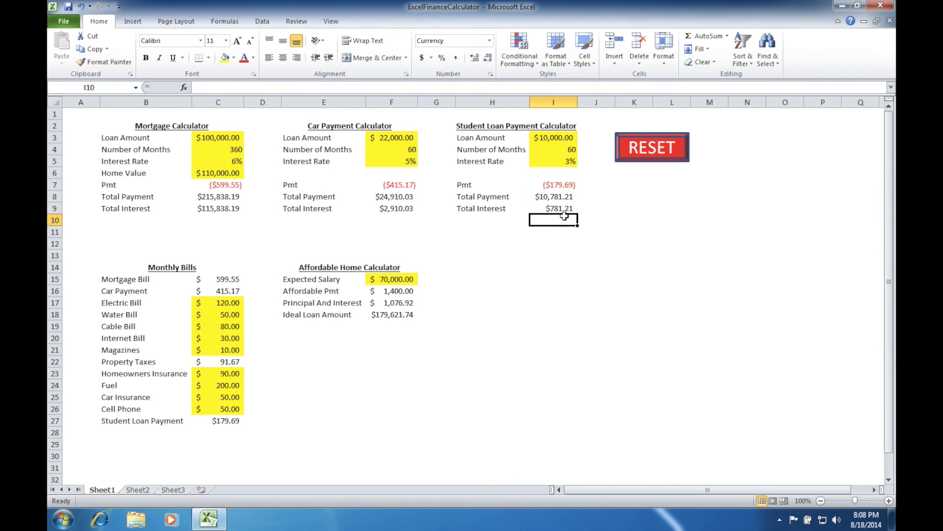